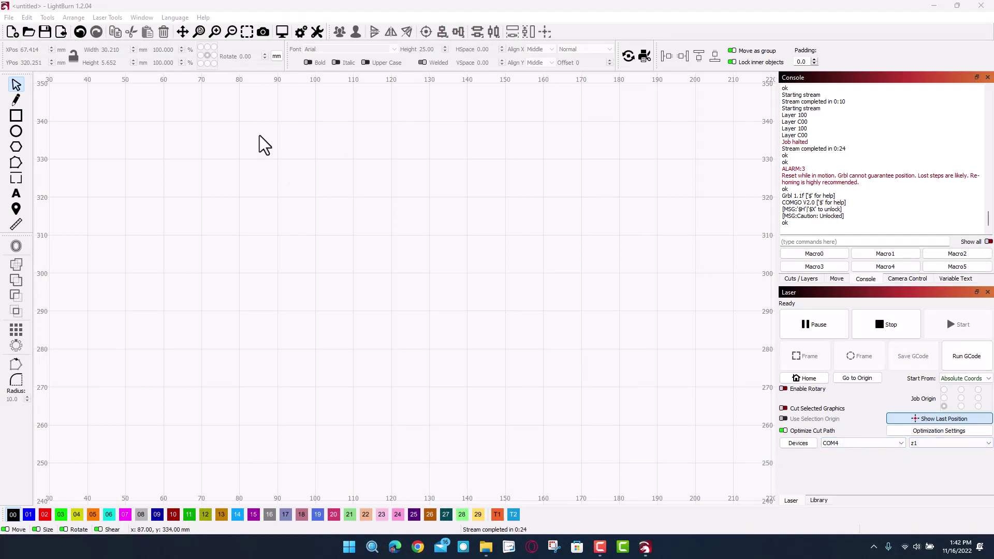
# Step: Start Calibrate Camera Lens from the Laser Tools menu
pyautogui.click(344, 139)
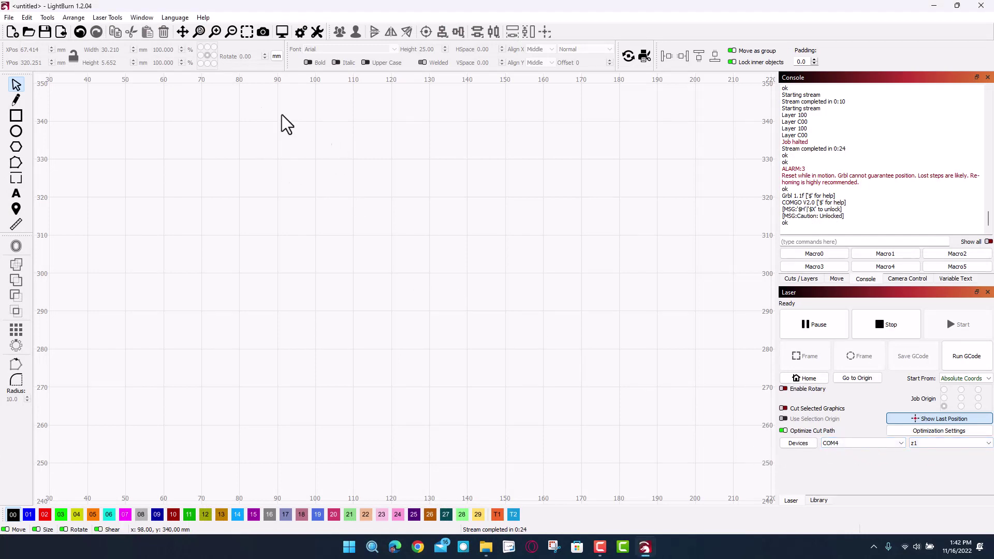
pyautogui.click(141, 17)
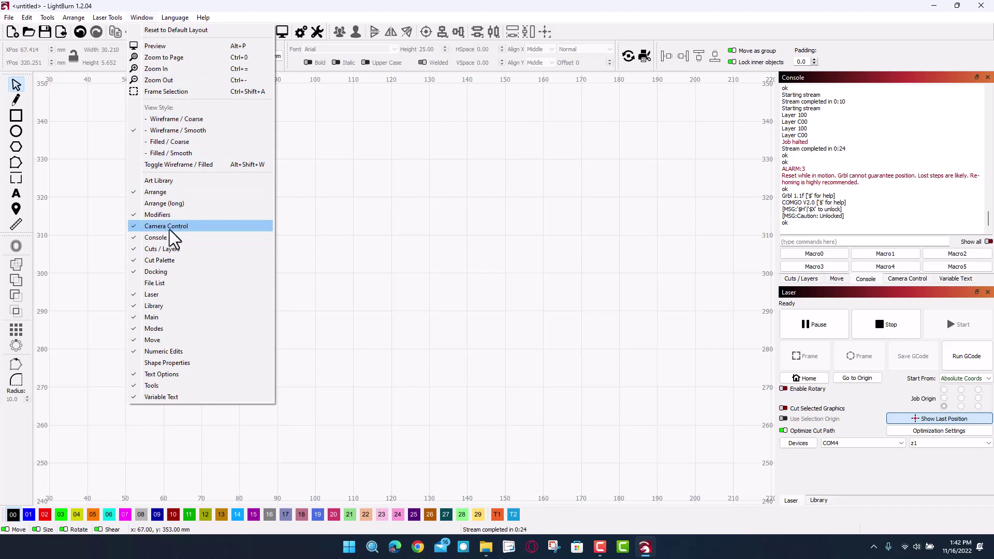
pyautogui.click(378, 239)
pyautogui.click(107, 18)
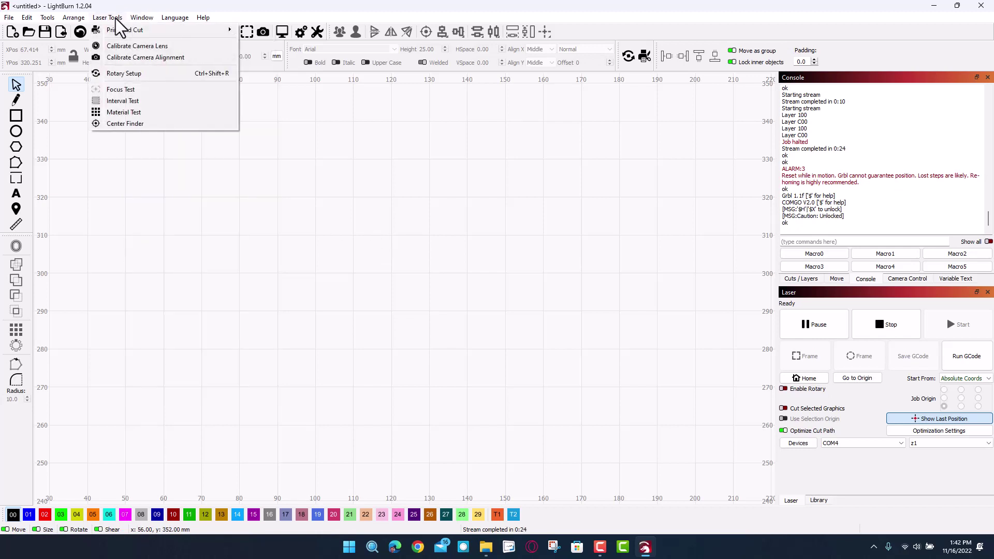
pyautogui.click(127, 48)
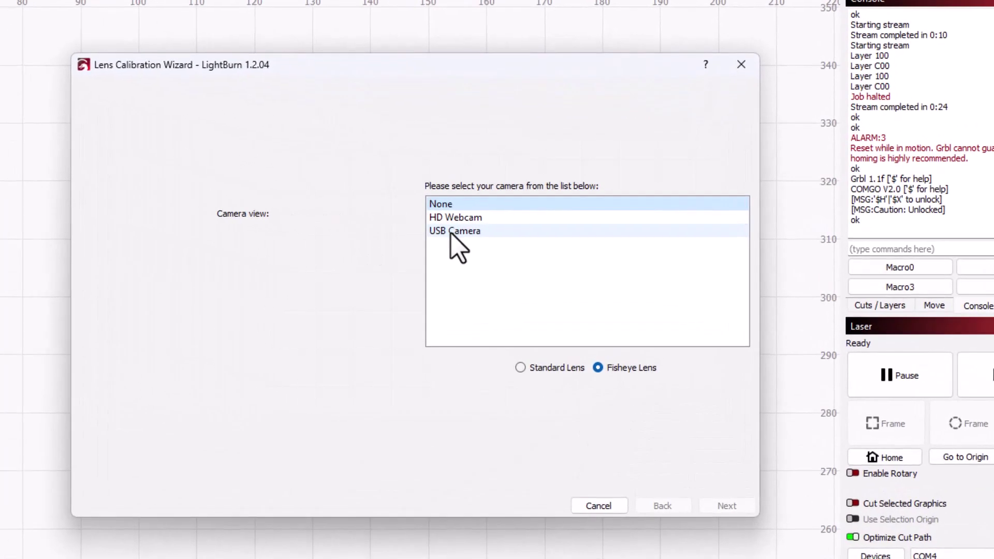
# Step: Calibrate the USB Camera as a Standard Lens with the 8MP-N-75 preset
pyautogui.click(525, 232)
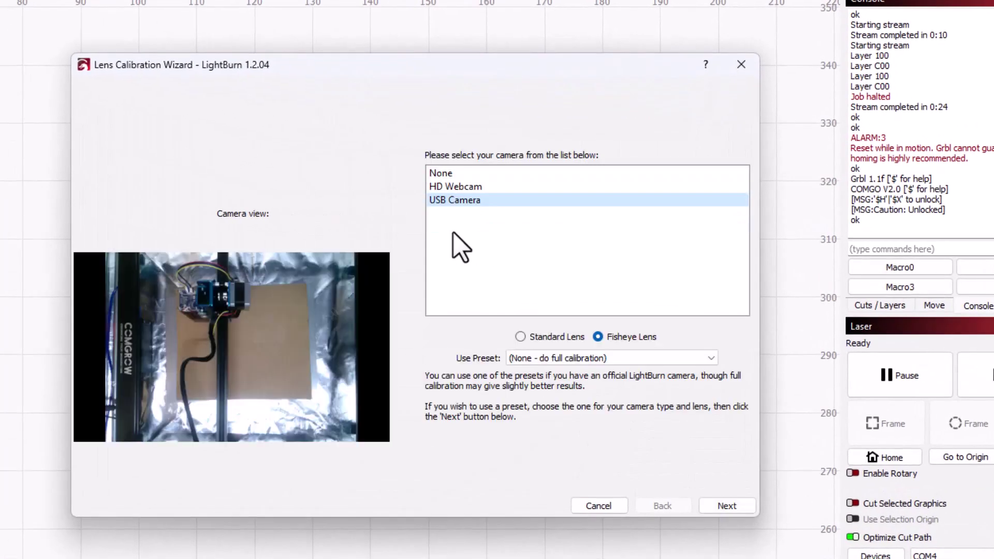
pyautogui.click(520, 336)
pyautogui.click(535, 361)
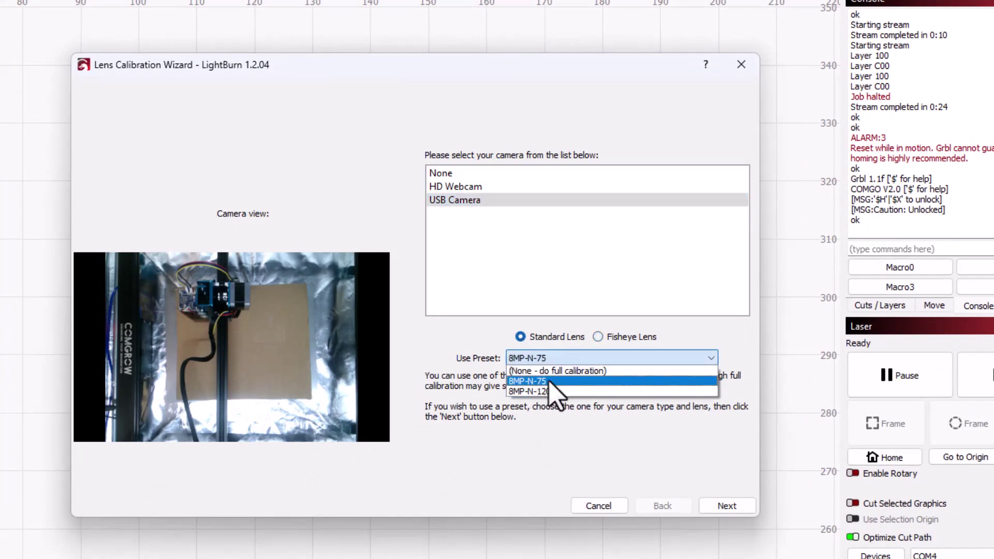
pyautogui.click(550, 383)
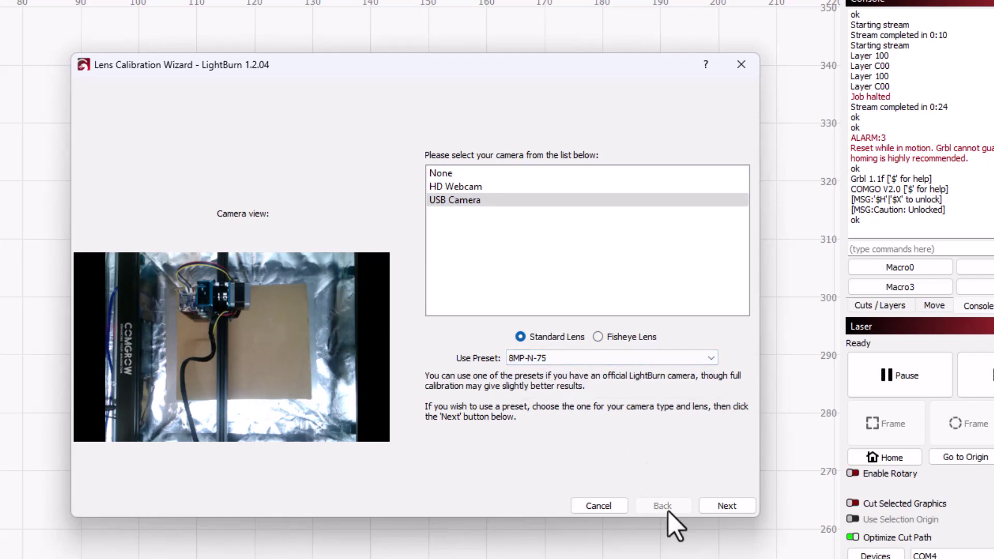
pyautogui.click(727, 507)
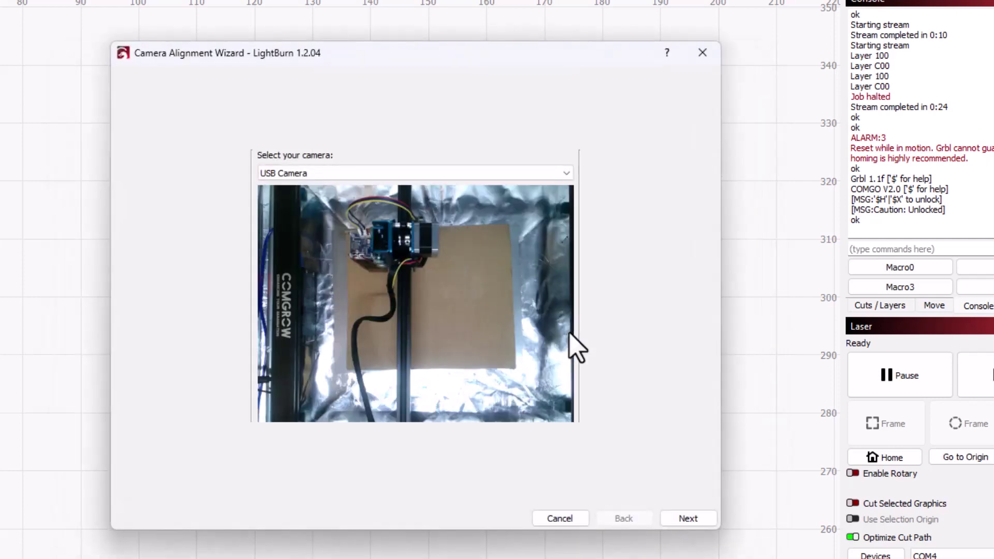
# Step: Select USB Camera in the Camera Alignment Wizard and continue to the cut settings
pyautogui.click(359, 176)
pyautogui.click(298, 204)
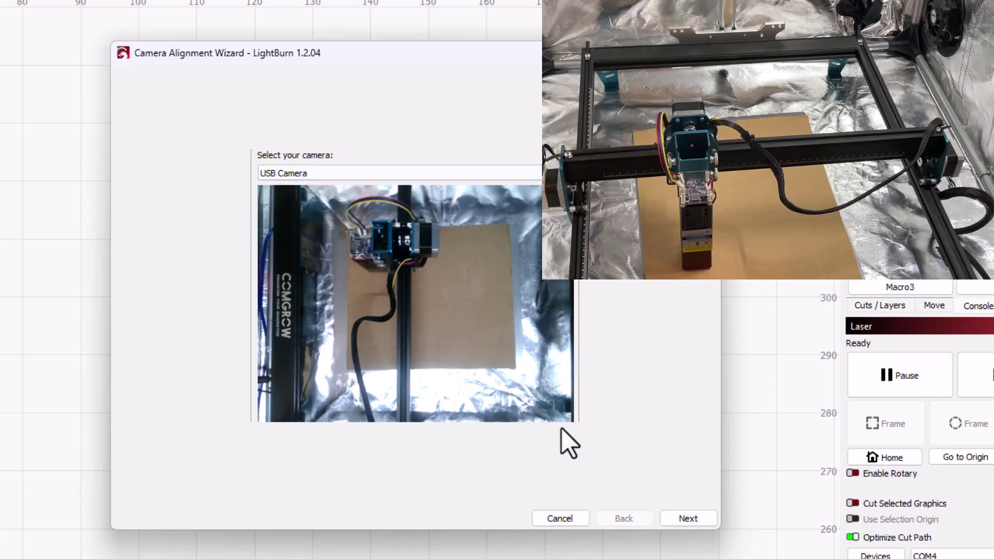
pyautogui.click(675, 520)
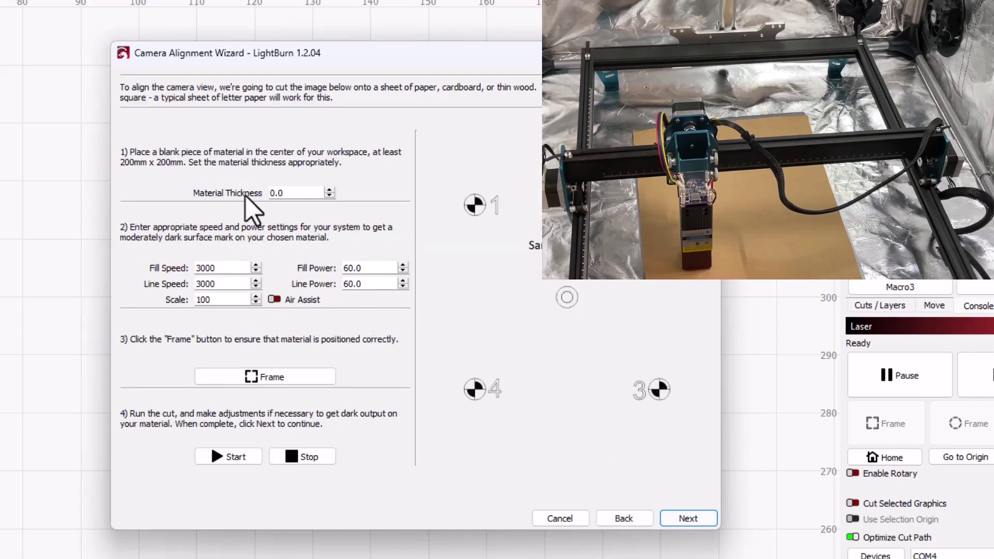
# Step: Set material thickness 5.0 and scale 110, then frame the alignment job
pyautogui.doubleClick(268, 193)
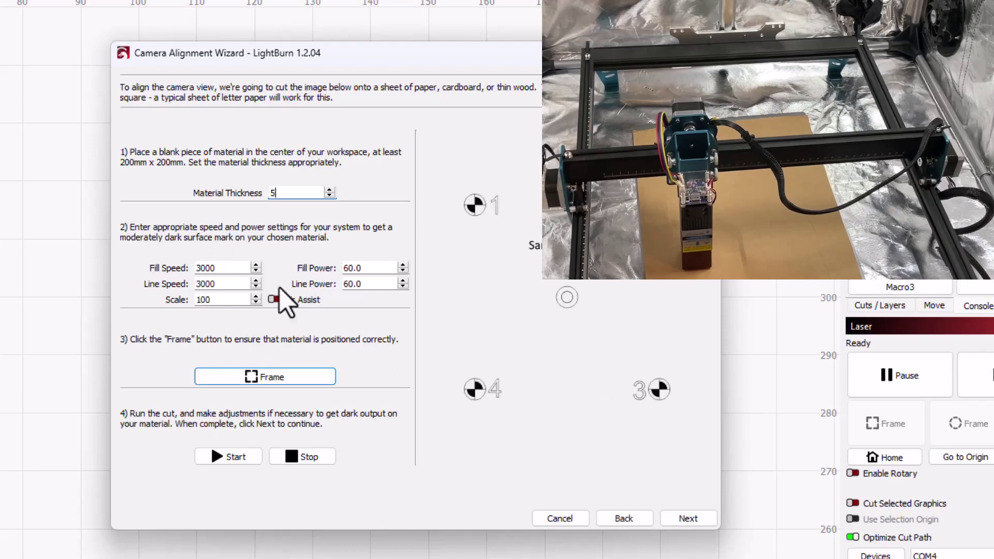
pyautogui.moveTo(226, 302); pyautogui.dragTo(179, 304)
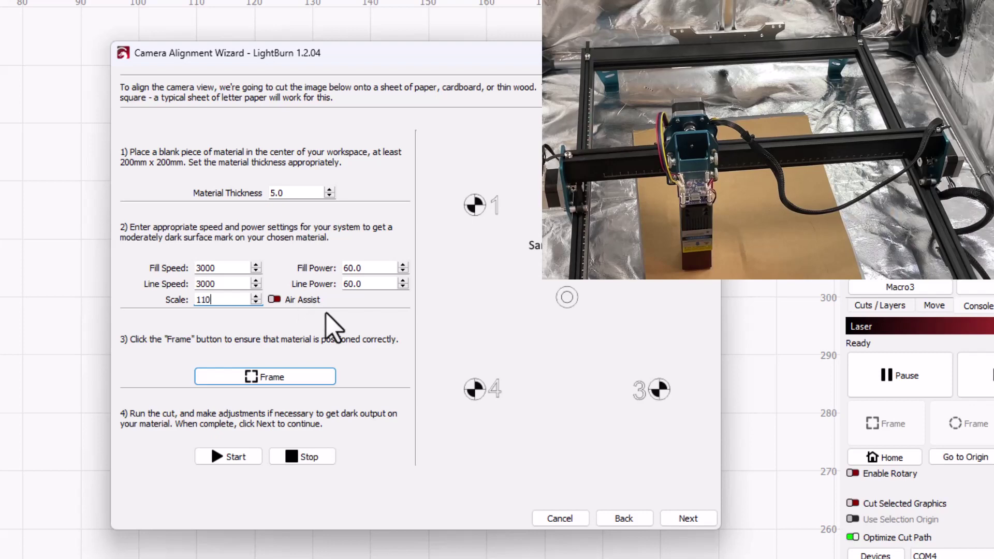
pyautogui.press('Return')
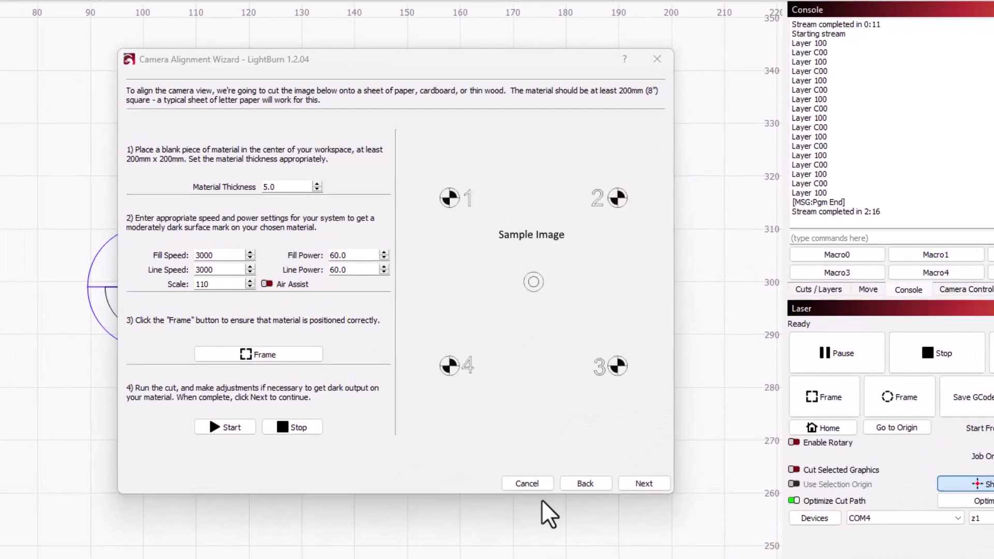
# Step: Capture a camera image showing all four burned alignment marks and proceed to corner marking
pyautogui.click(650, 483)
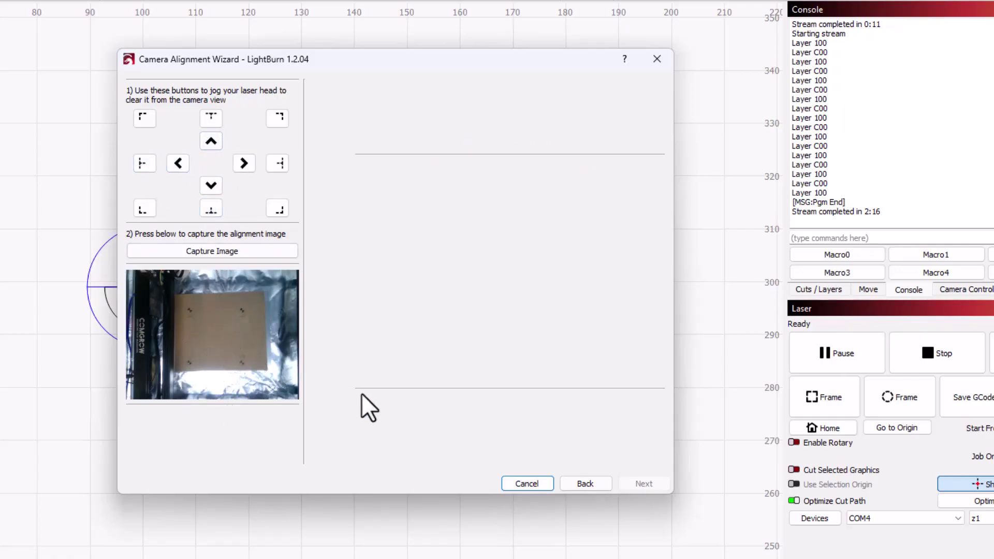
pyautogui.click(225, 253)
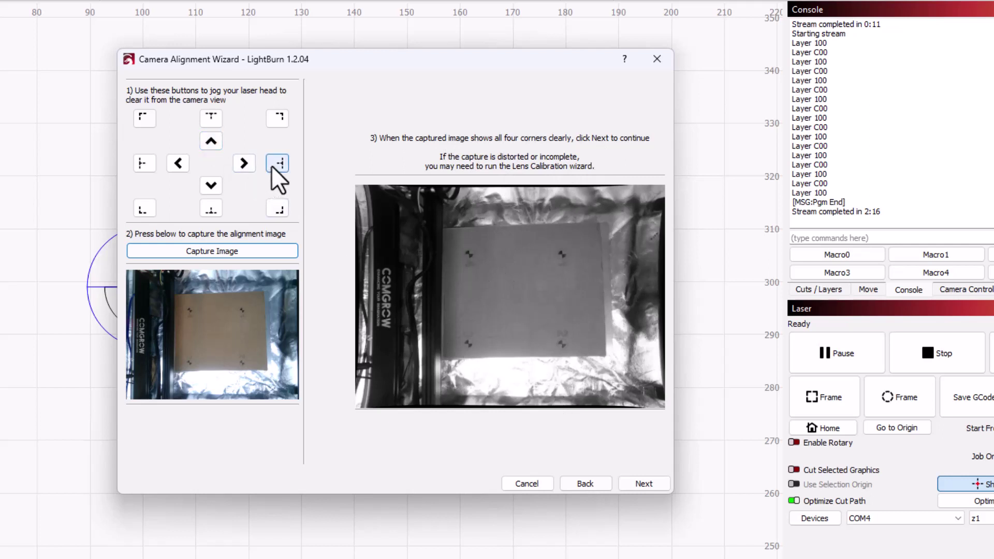
pyautogui.click(644, 485)
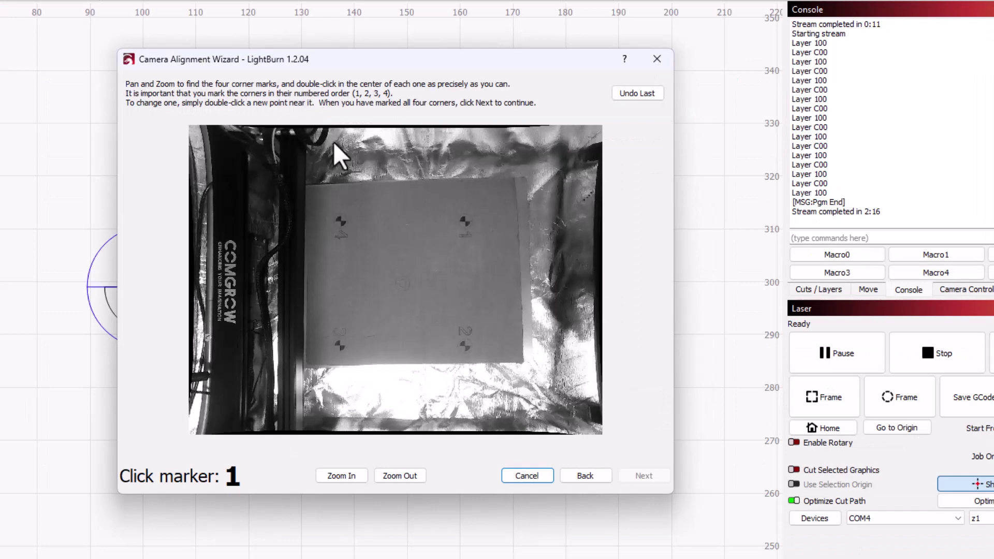
# Step: Mark the centres of alignment targets 1, 2, 3 and 4 in order and proceed
pyautogui.click(343, 475)
pyautogui.click(343, 476)
pyautogui.click(343, 475)
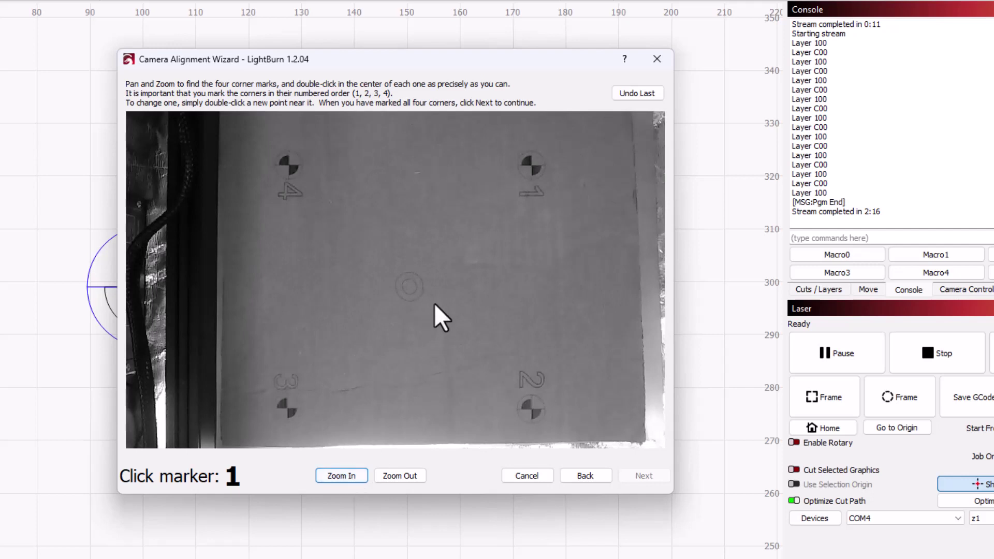
pyautogui.click(346, 472)
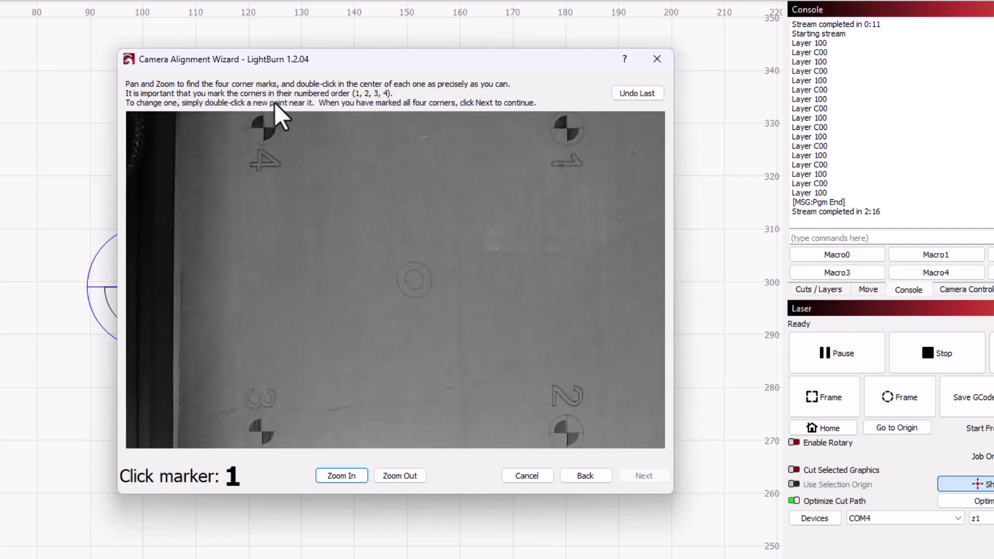
pyautogui.click(400, 475)
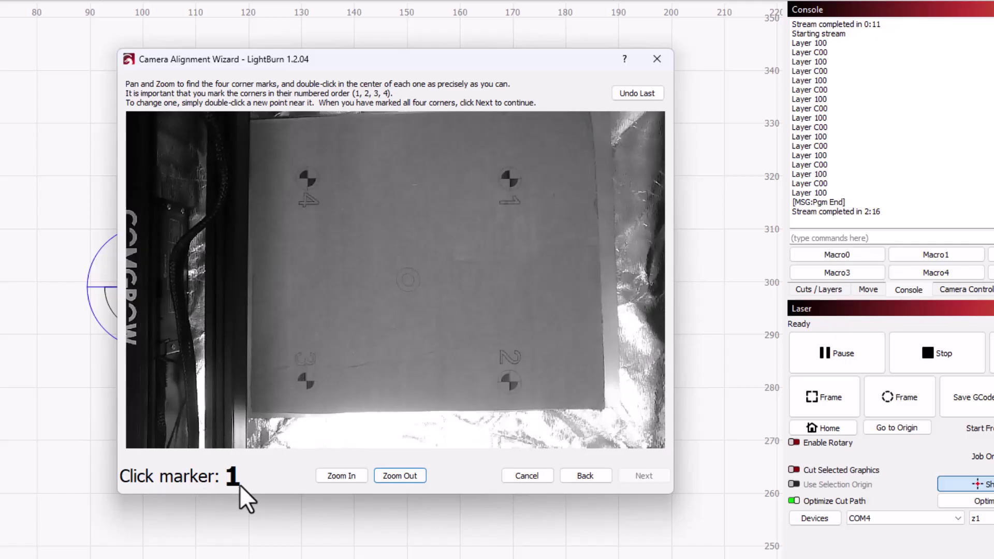
pyautogui.doubleClick(509, 179)
pyautogui.doubleClick(508, 383)
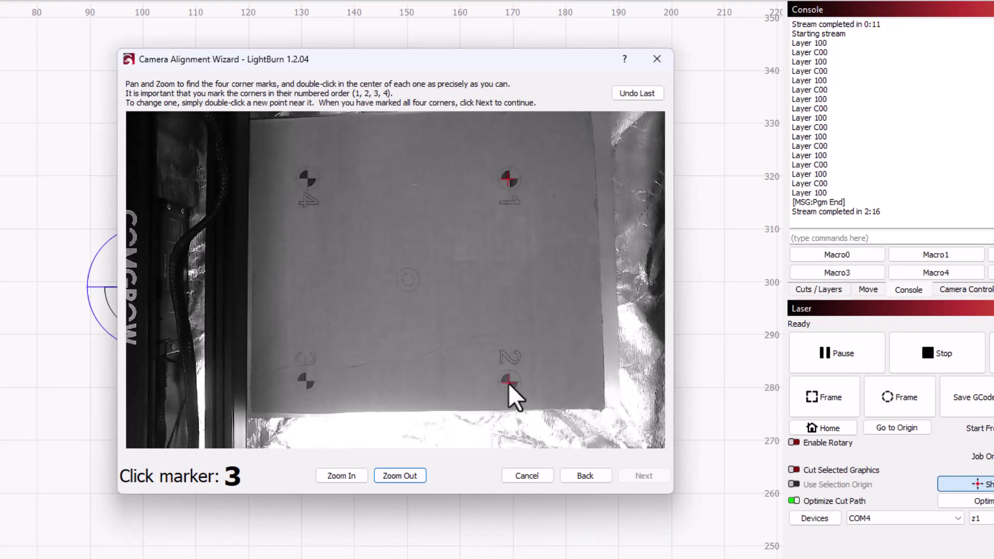
pyautogui.doubleClick(305, 381)
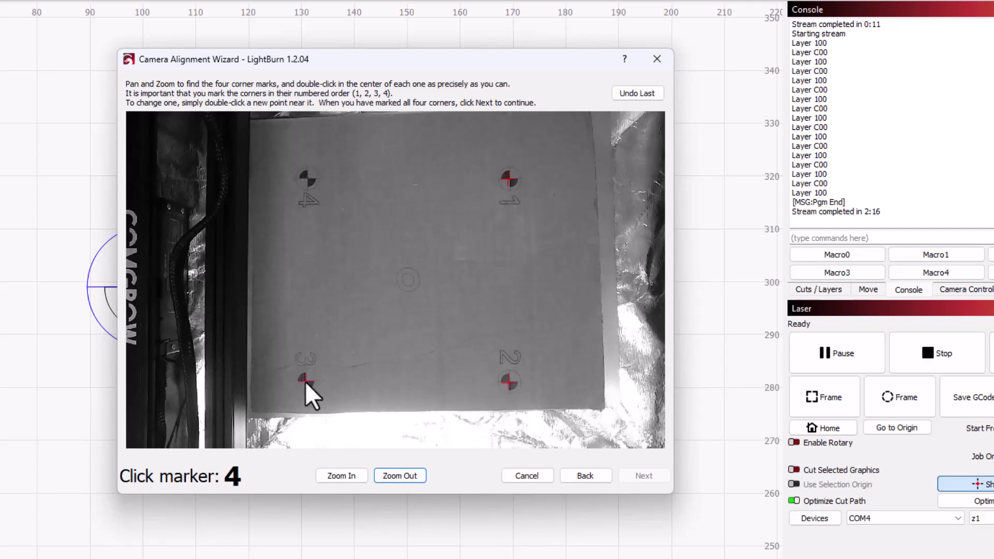
pyautogui.doubleClick(306, 178)
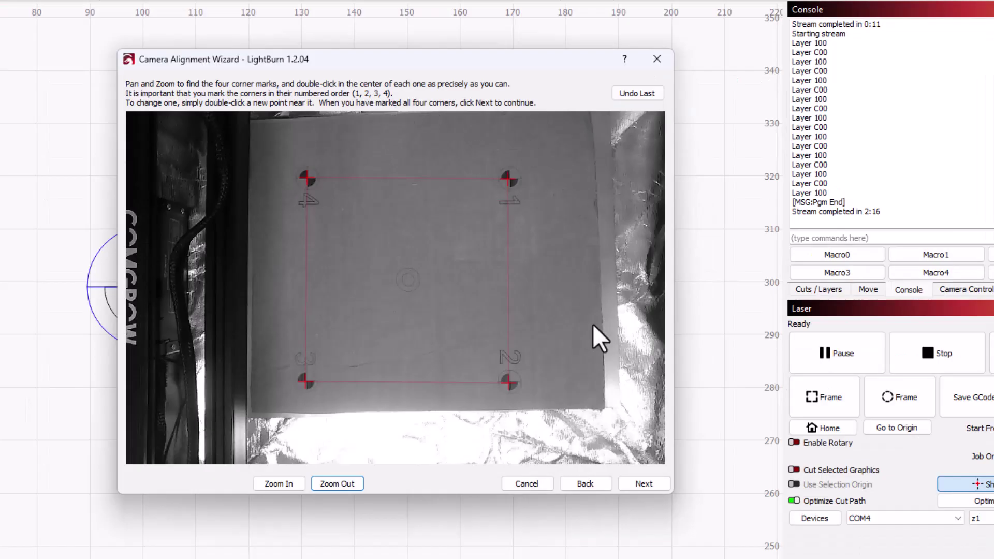
pyautogui.click(641, 483)
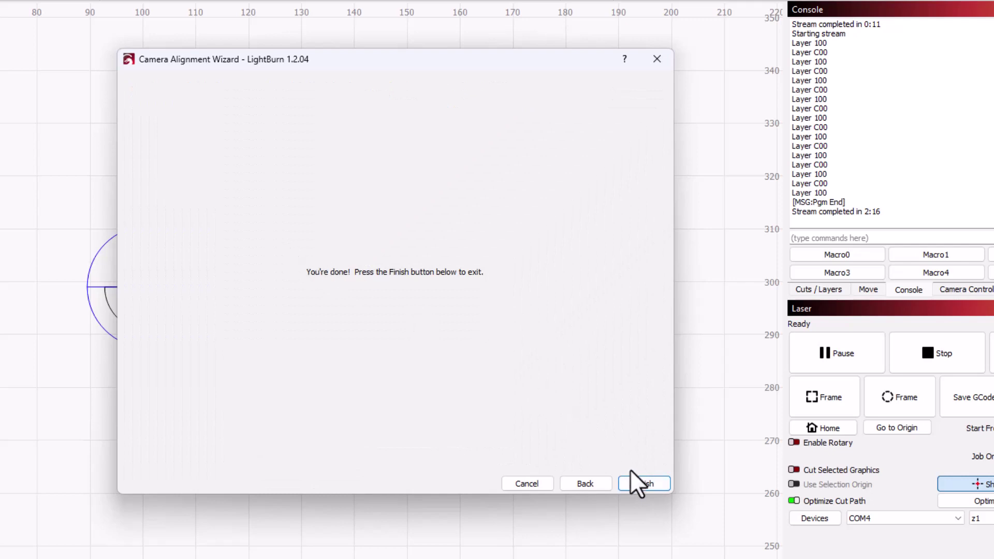
# Step: Finish the alignment wizard and show the Camera Control panel with its live feed
pyautogui.click(639, 483)
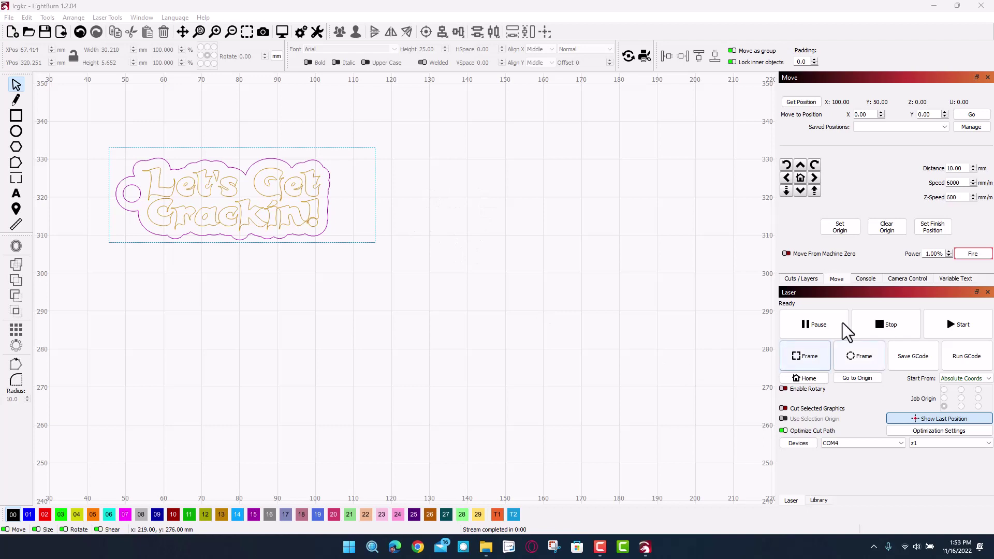
pyautogui.click(901, 279)
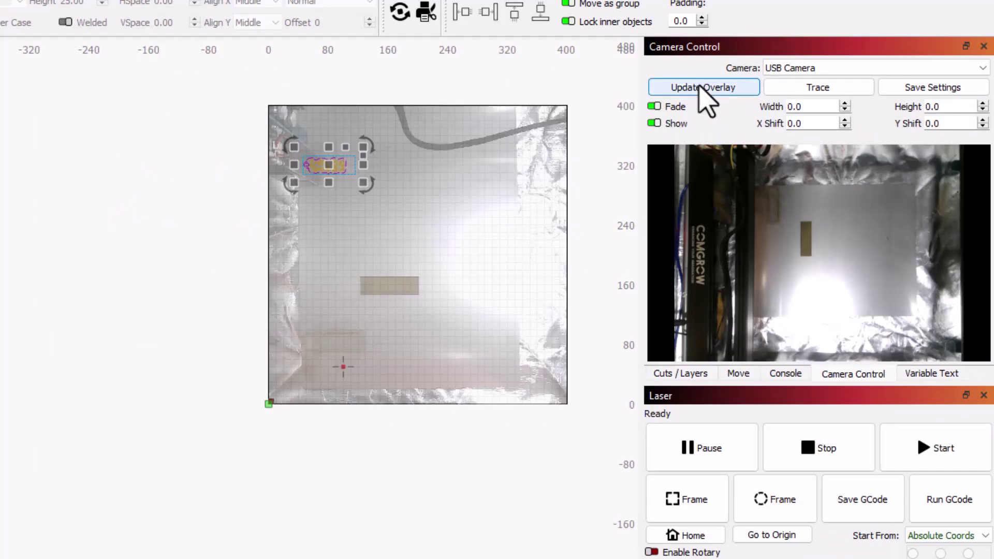
# Step: Update the camera overlay and position the Let's Get Crackin' keychain fully on the material
pyautogui.click(699, 86)
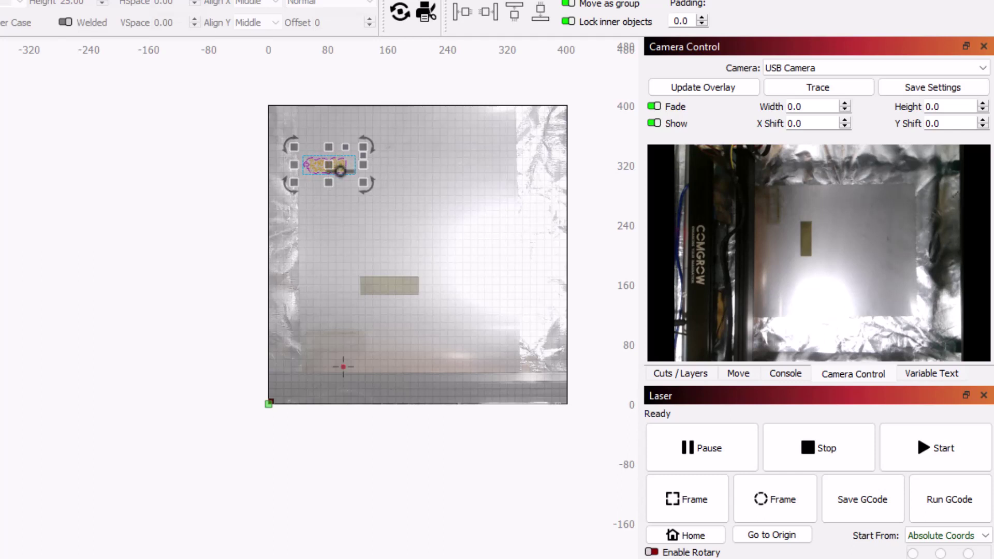
pyautogui.moveTo(340, 170); pyautogui.dragTo(402, 294)
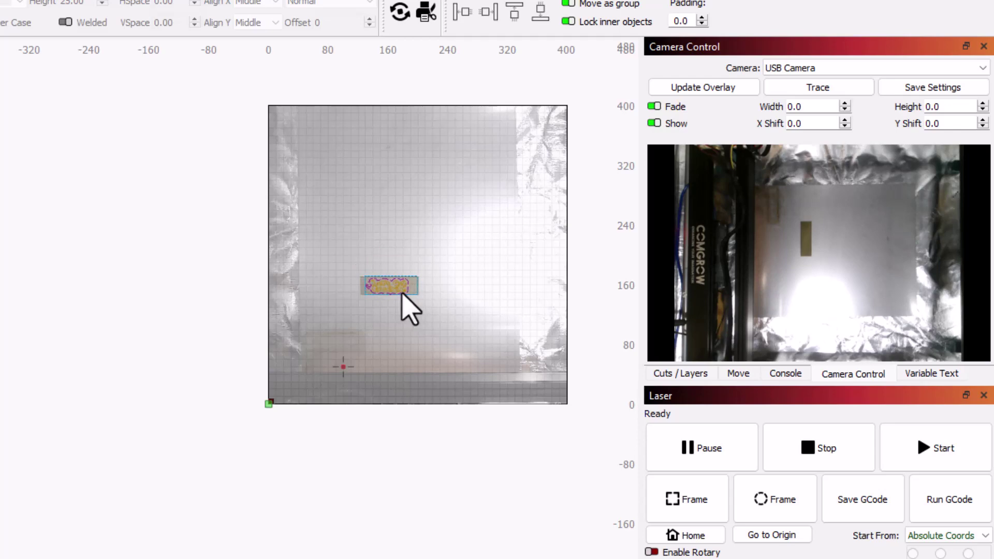
pyautogui.scroll(6, 402, 293)
pyautogui.moveTo(399, 284); pyautogui.dragTo(379, 272)
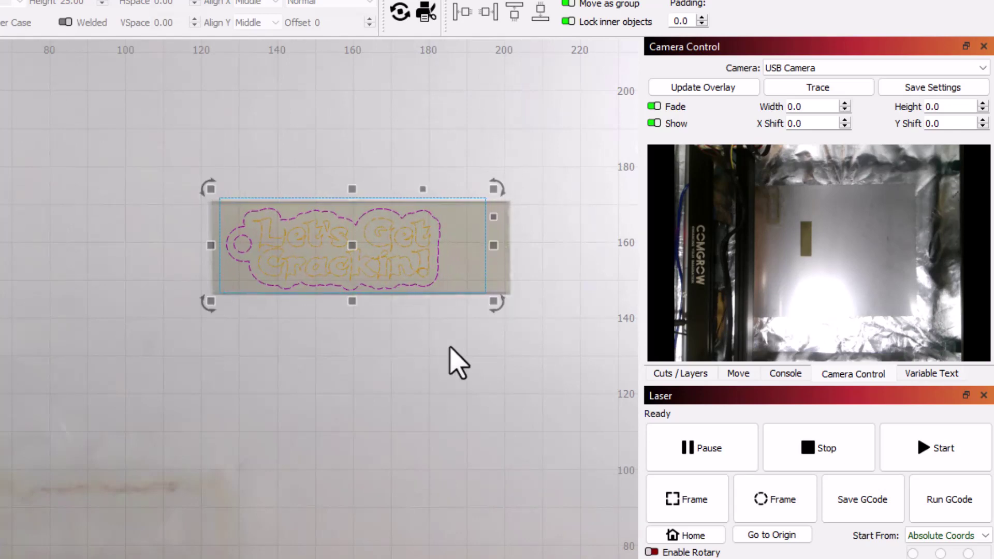
pyautogui.scroll(-3, 455, 362)
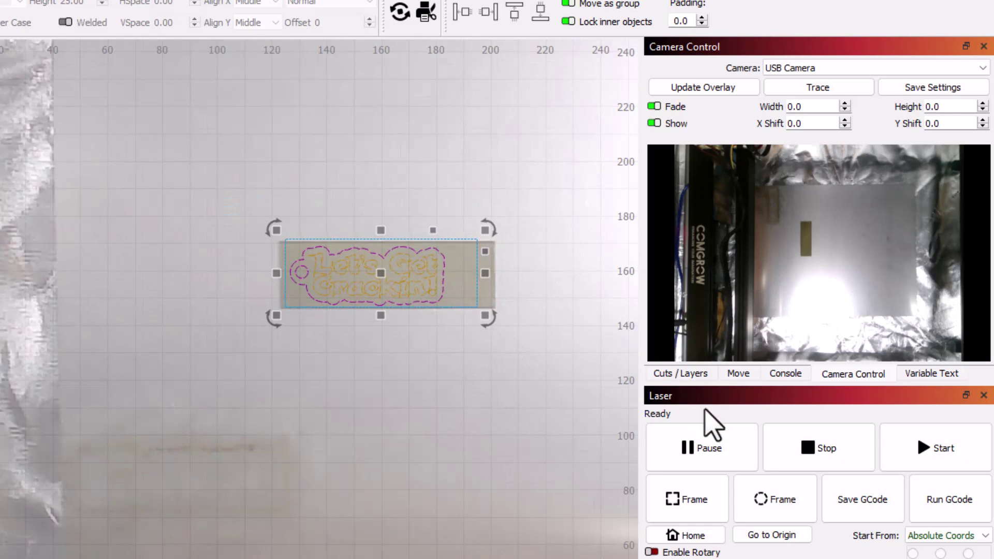
# Step: Show the Cuts / Layers panel listing the keychain's layers 13 and 15
pyautogui.click(692, 374)
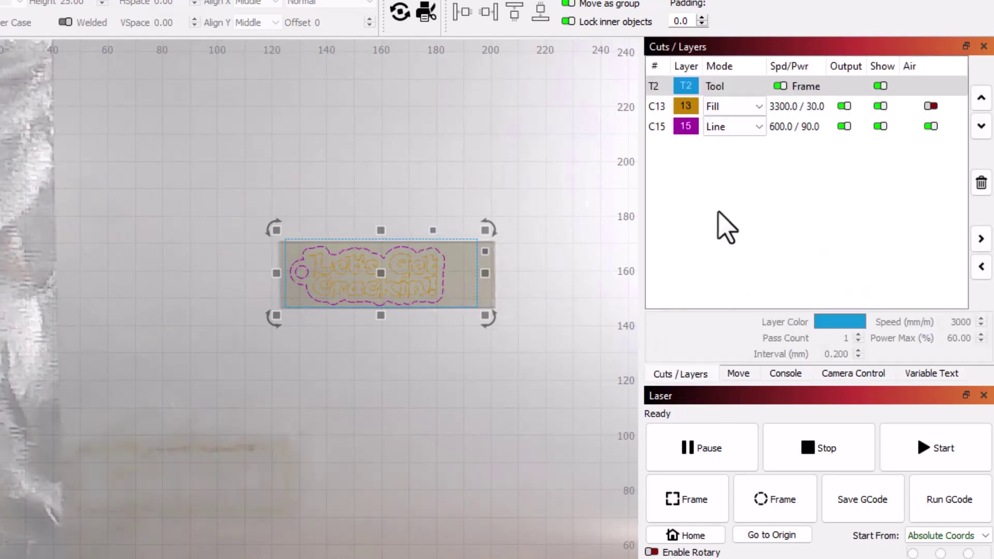